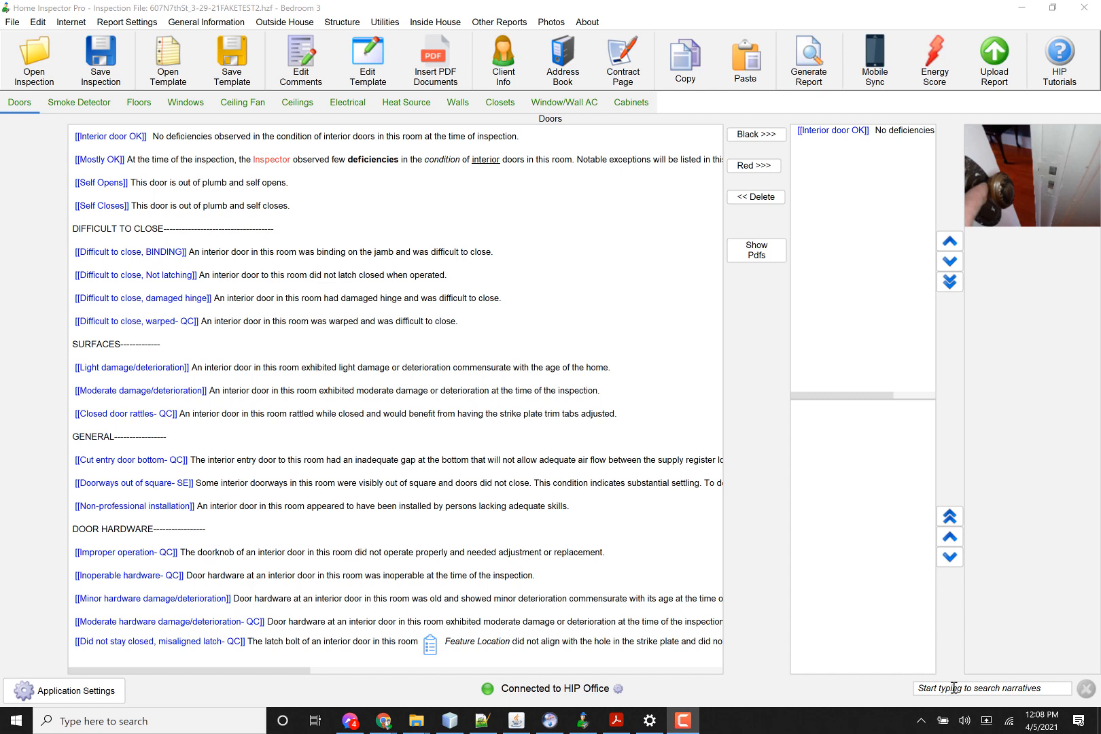
Step: Open the "Difficult to close, Not latching" door comment for editing and make the words "interior door" bold
double_click(246, 275)
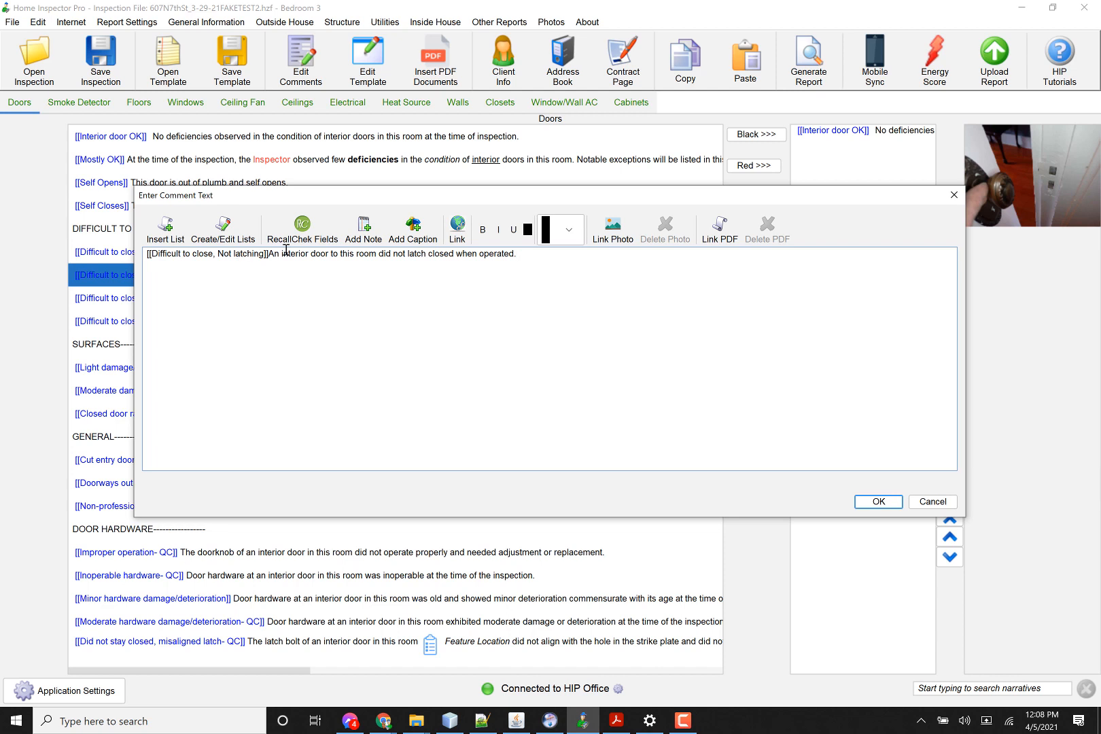
drag(278, 254, 333, 255)
click(322, 262)
click(312, 253)
key(Left)
key(Left)
key(shift+Right)
key(shift+Right)
key(shift+Right)
key(shift+Right)
key(shift+Right)
key(shift+Right)
key(shift+Right)
key(shift+Right)
key(shift+Right)
key(shift+Right)
key(shift+Right)
key(shift+Right)
key(shift+Right)
key(shift+Right)
key(shift+Left)
key(shift+Left)
key(shift+Right)
click(482, 231)
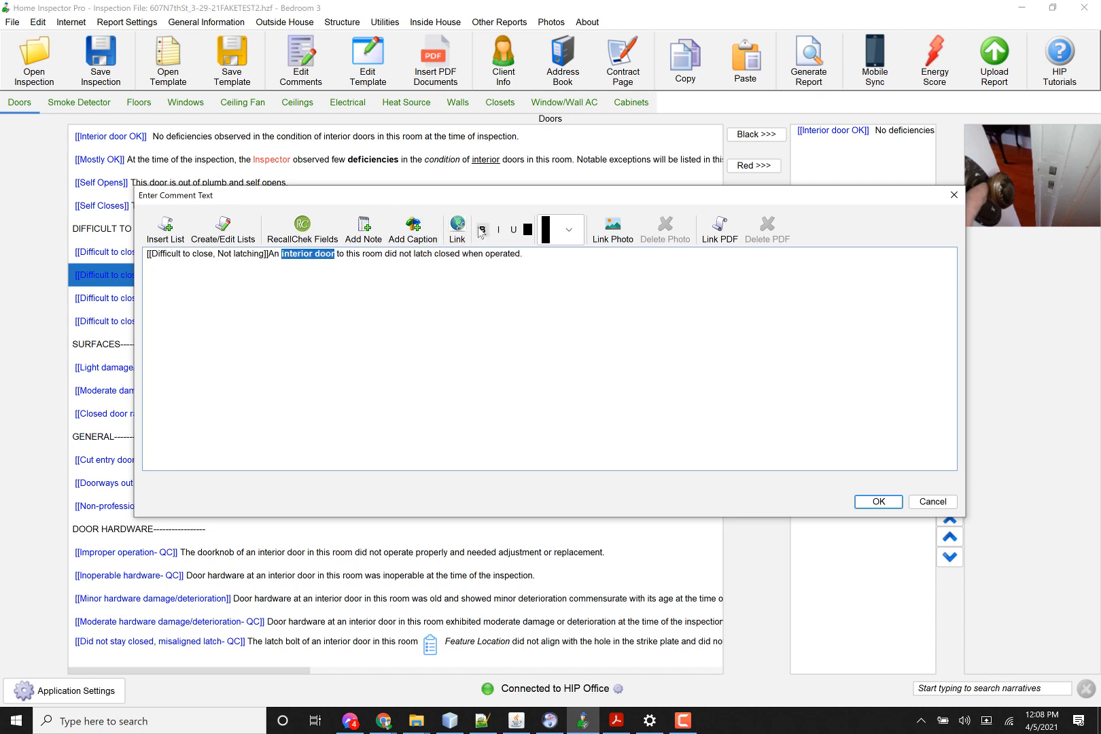
Step: Italicize the word "room" and underline the word "latch" in the comment text
double_click(373, 254)
click(500, 230)
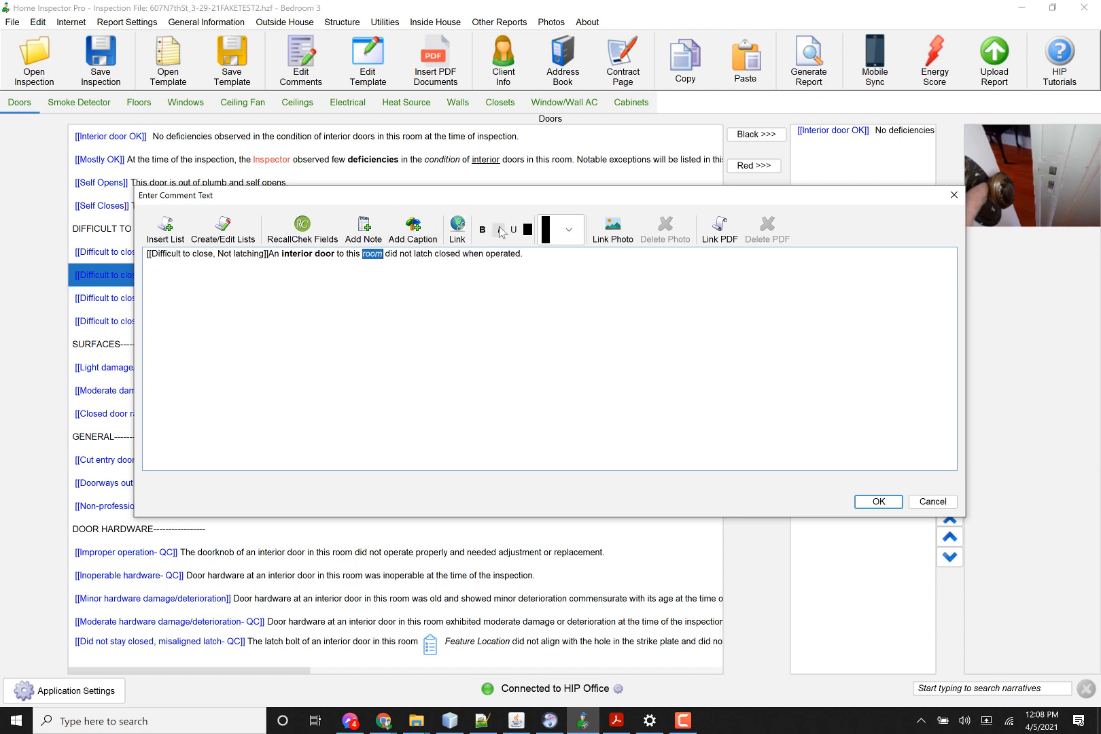
double_click(424, 254)
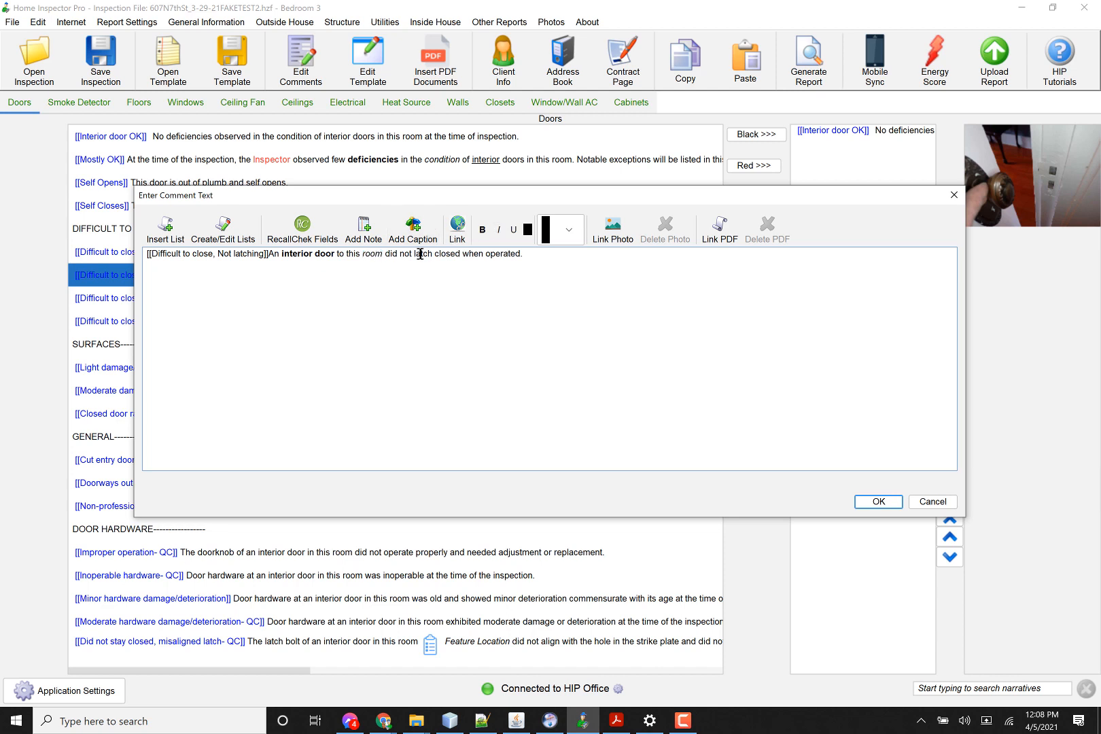
click(528, 231)
click(551, 456)
click(514, 229)
Step: Colour the word "operated" blue using a colour swatch and make it bold
double_click(498, 254)
click(529, 230)
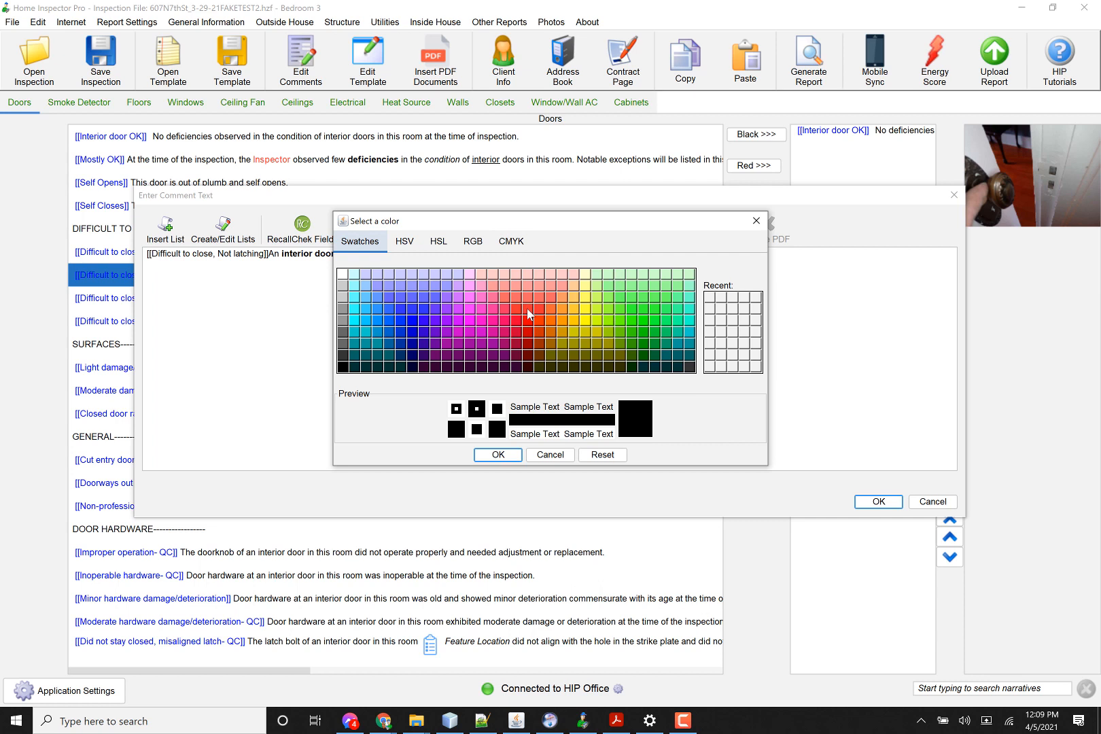
click(429, 316)
click(484, 455)
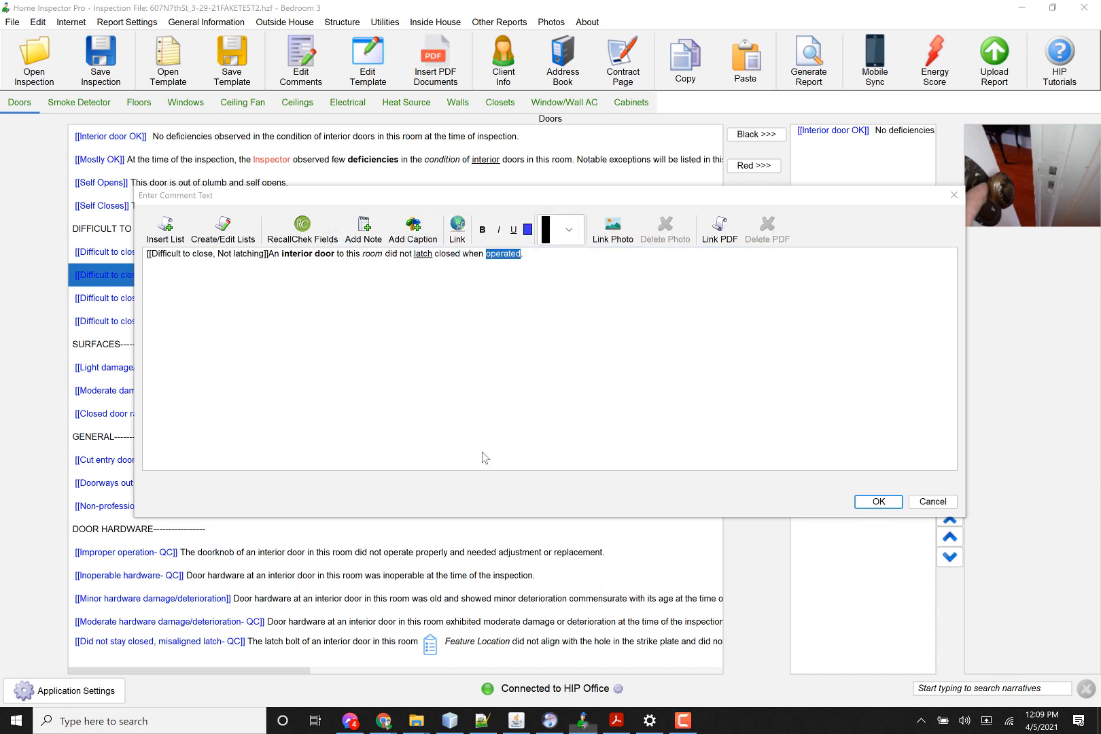
click(395, 264)
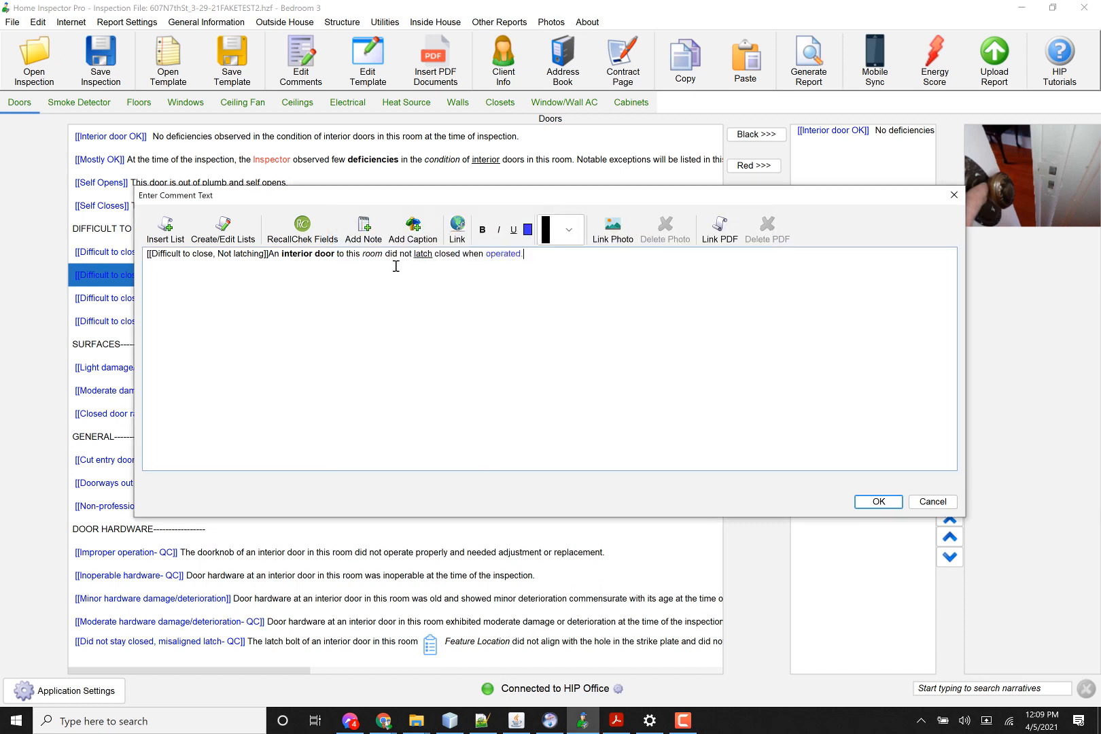
double_click(488, 254)
click(482, 230)
drag(282, 254, 331, 255)
key(shift+Right)
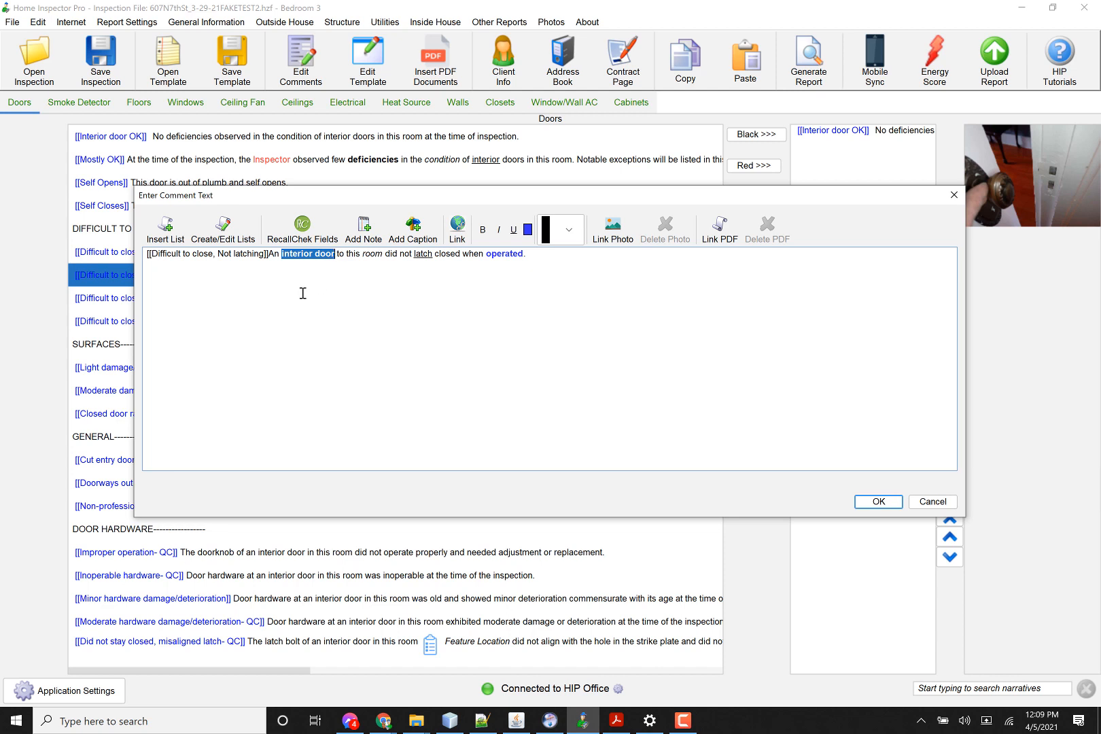
click(457, 228)
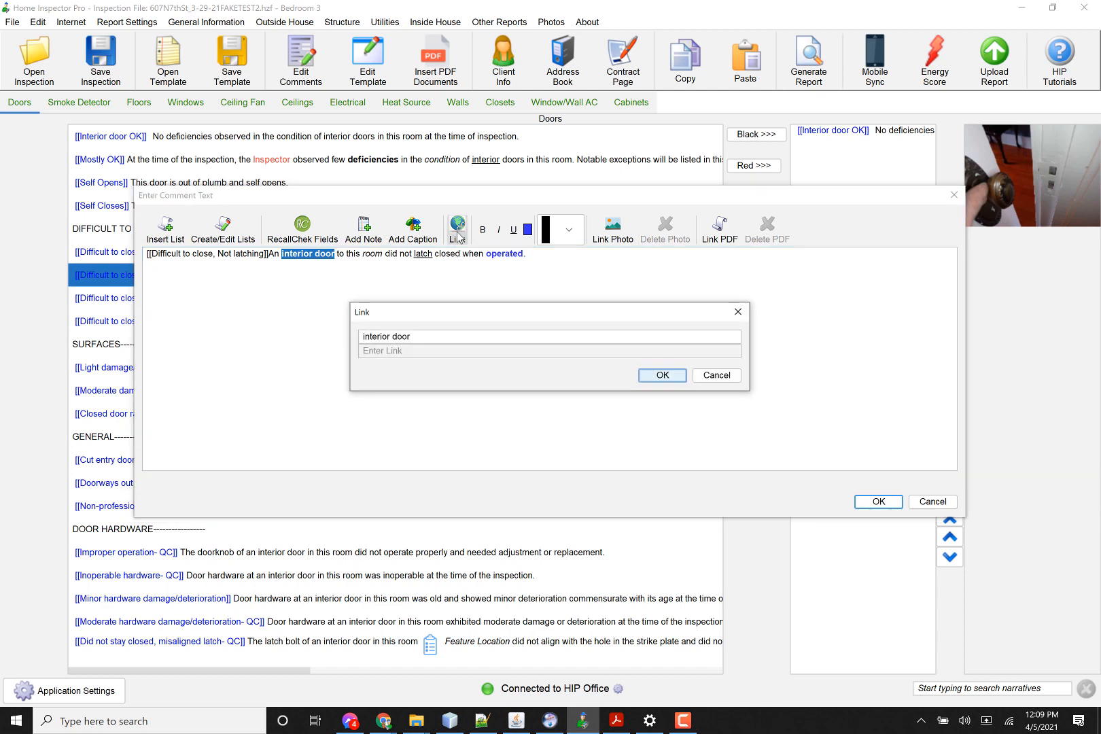
click(407, 350)
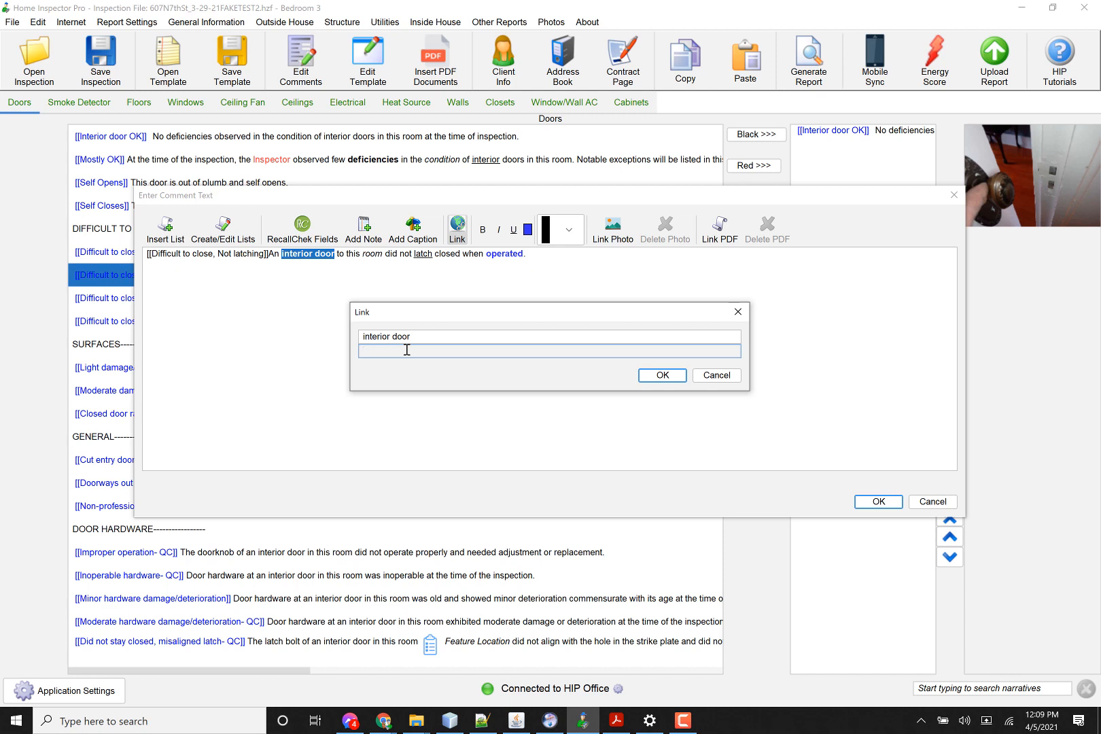
text(www.homeinspect)
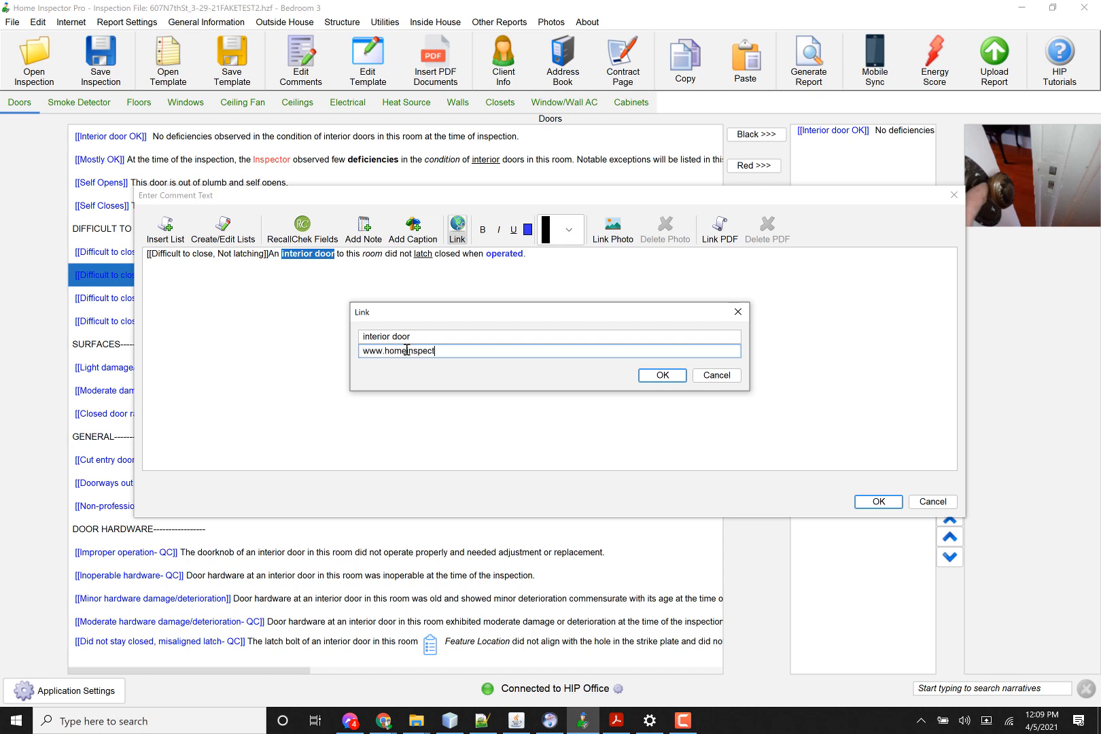
text(orpro.com)
click(647, 377)
click(603, 366)
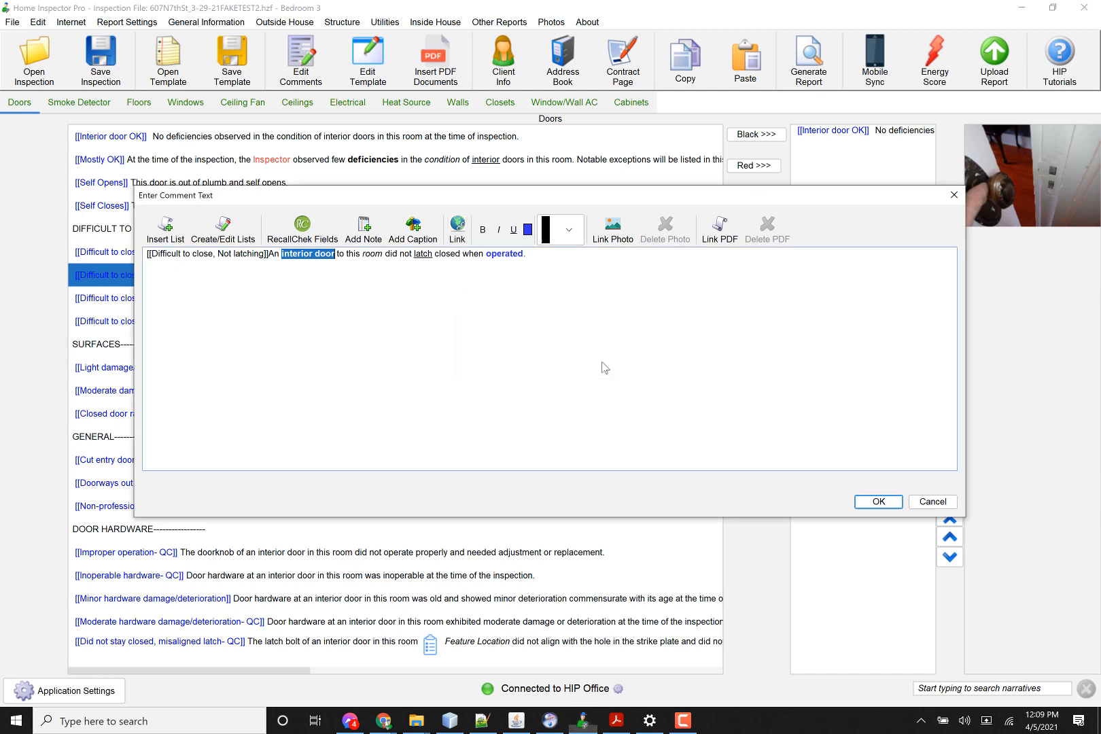
click(457, 234)
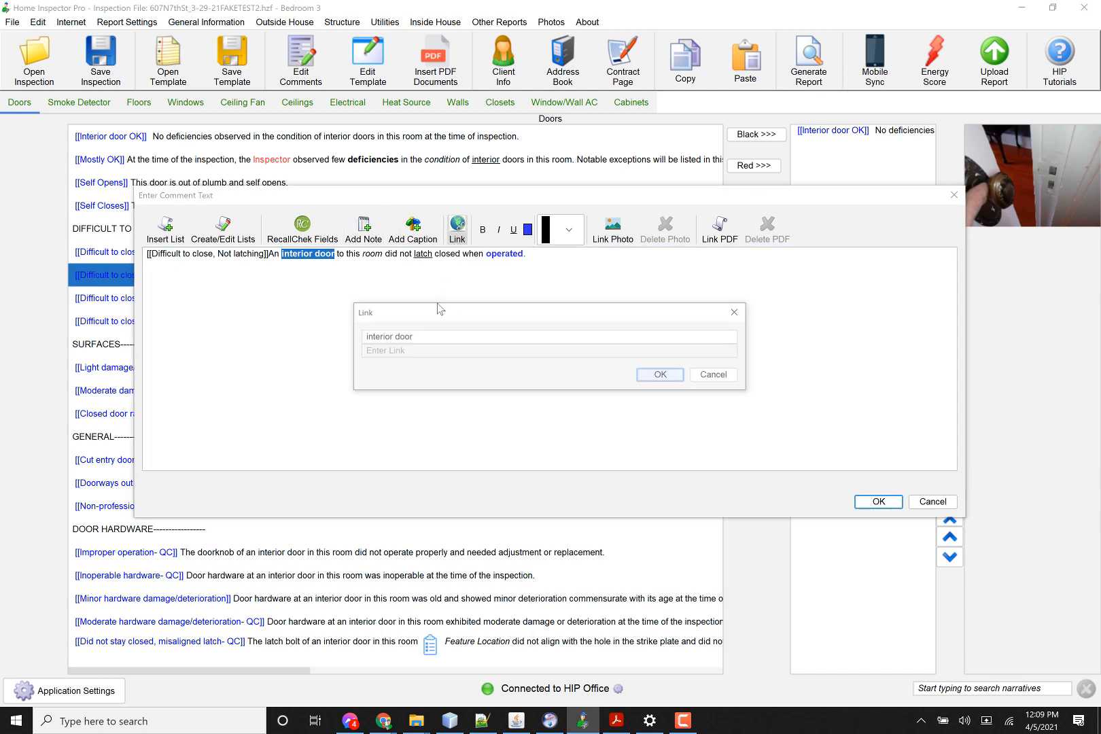
click(430, 356)
text(http://www.)
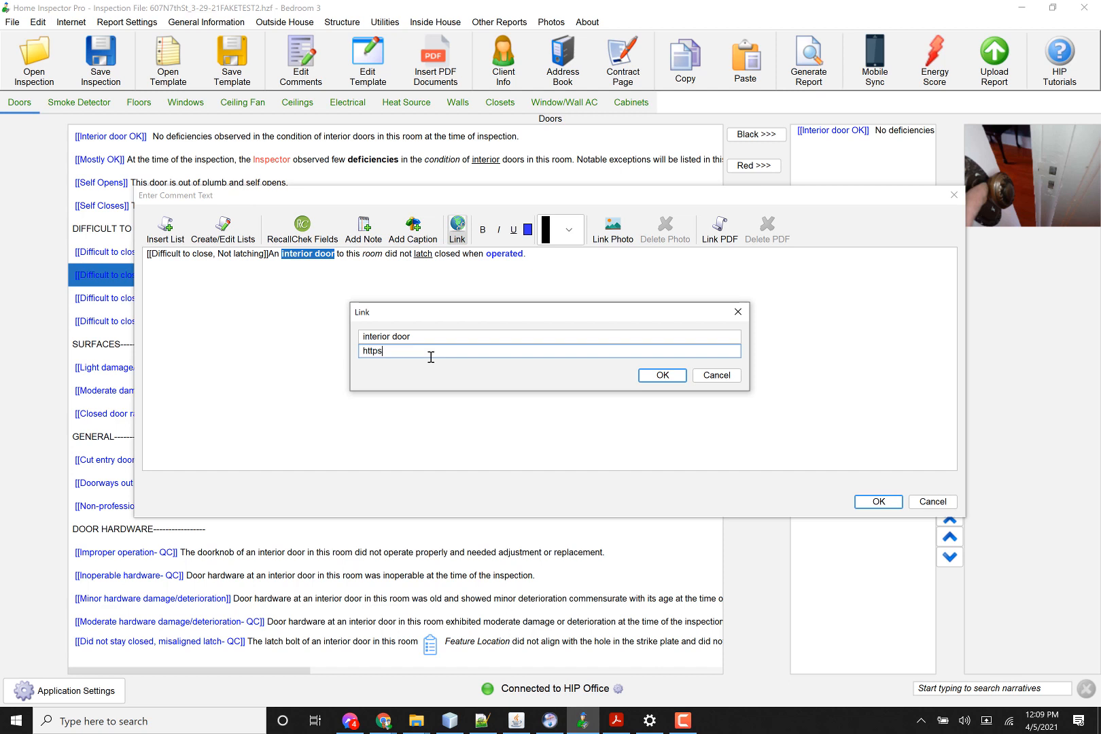
text(homeinspectorpro.com)
click(657, 376)
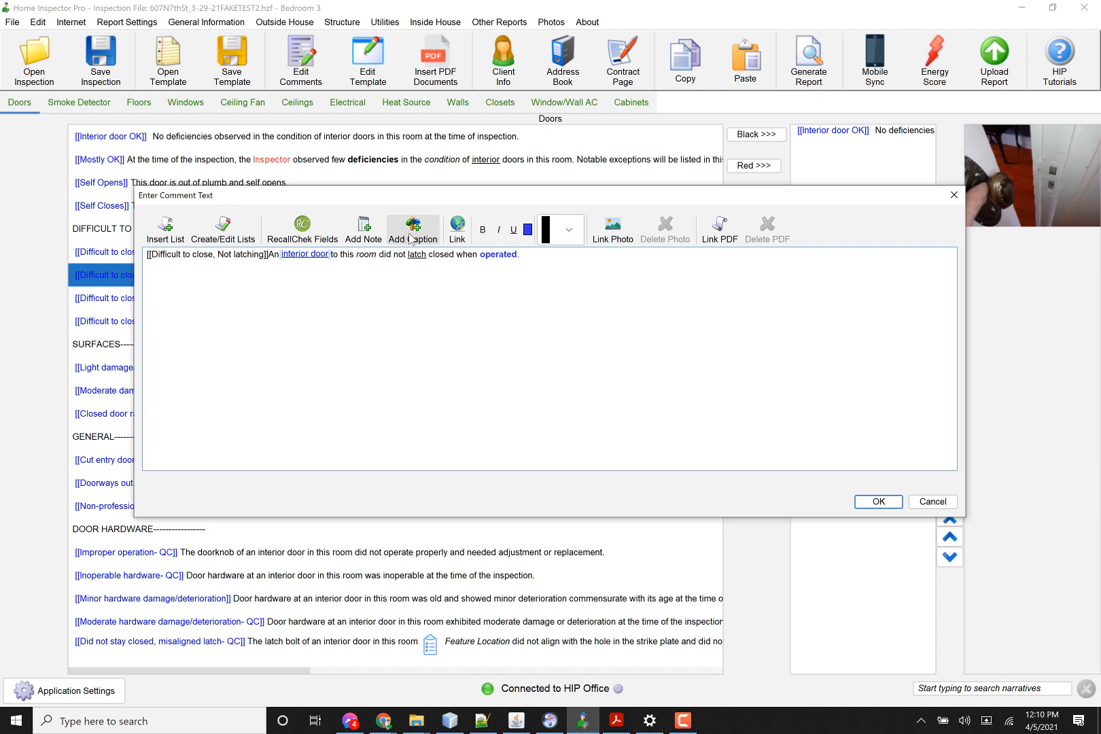
Step: Add a photo caption at the end of the comment reading "Door doesn't latch"
click(541, 255)
click(412, 224)
click(585, 263)
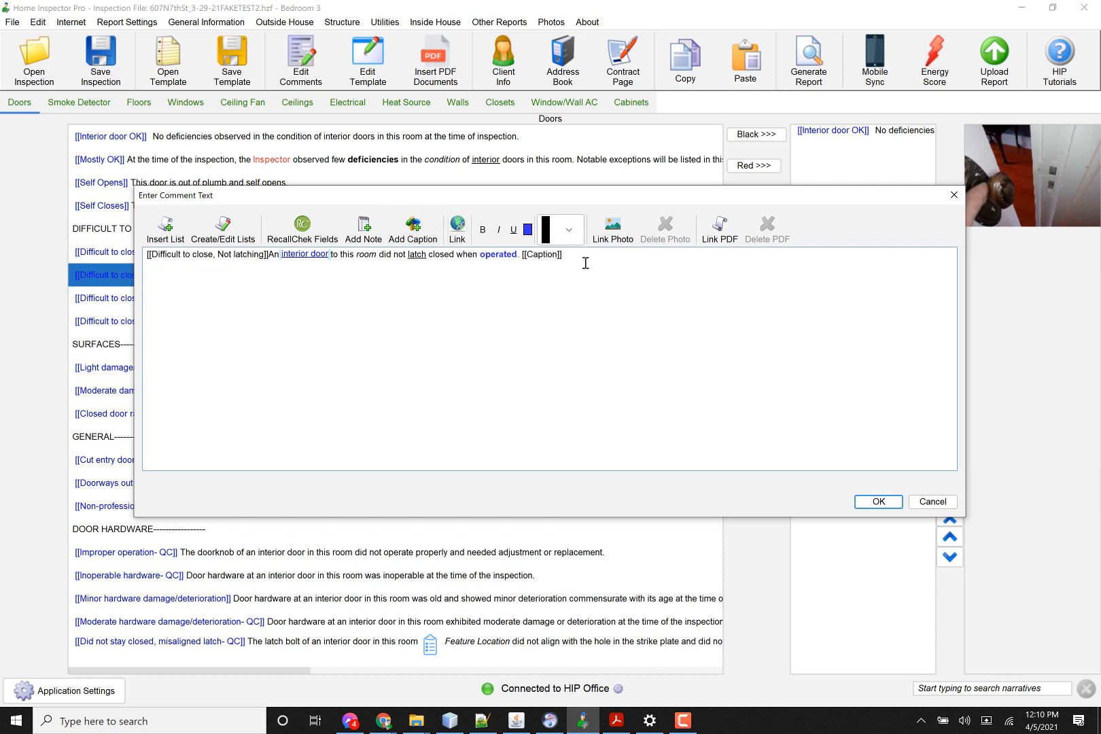
text(Door doesn't latch)
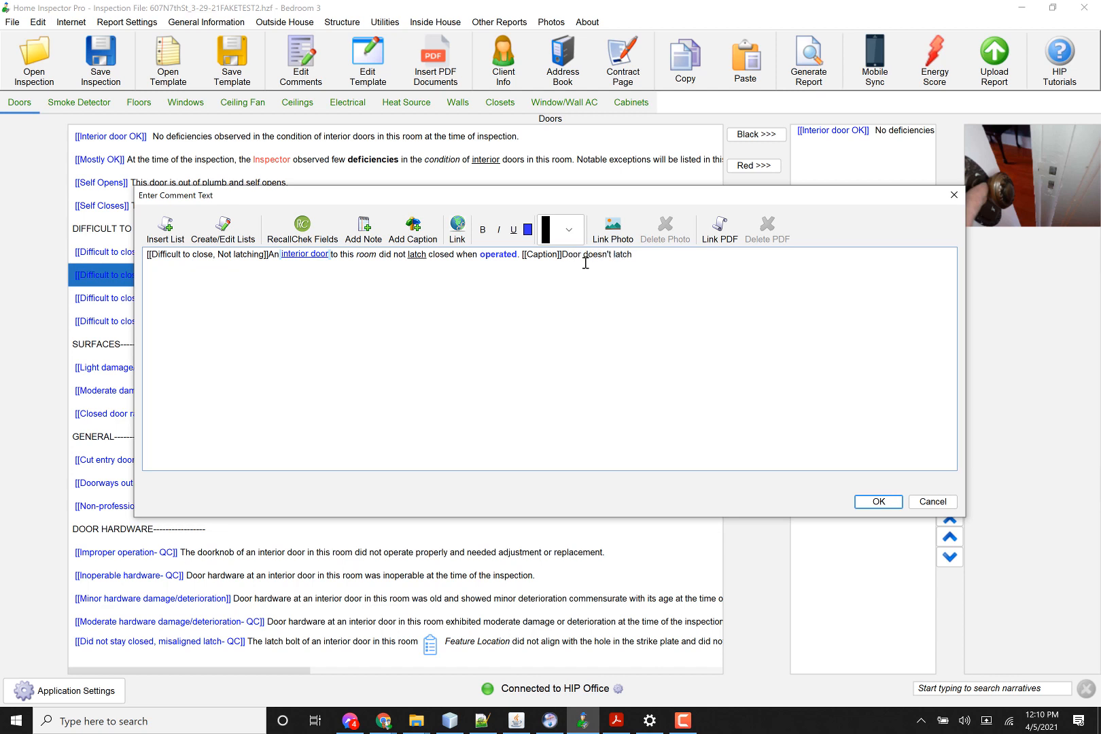